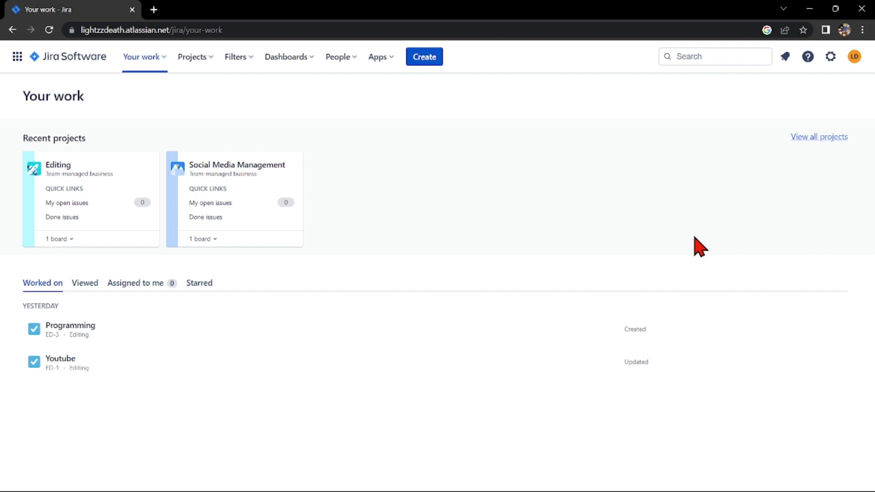
Open the Social Media Management (SMM) project from the Projects menu
{"action": "left_click", "coordinate": [192, 57]}
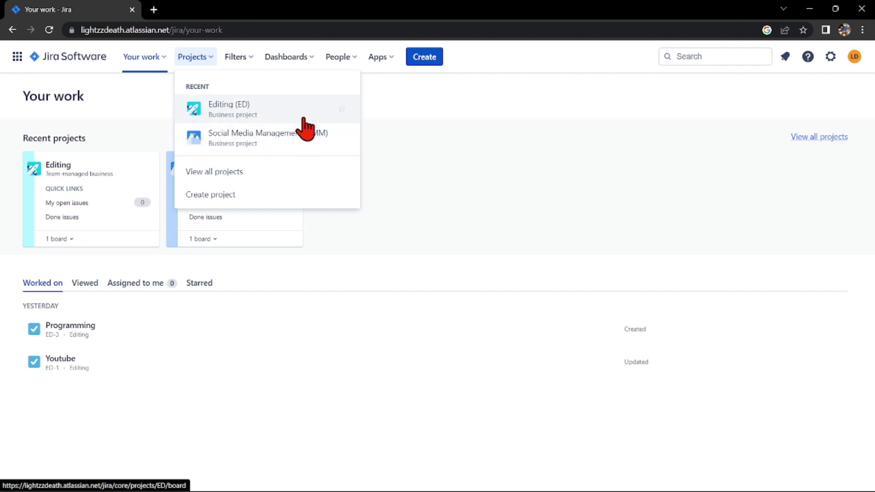
{"action": "left_click", "coordinate": [290, 143]}
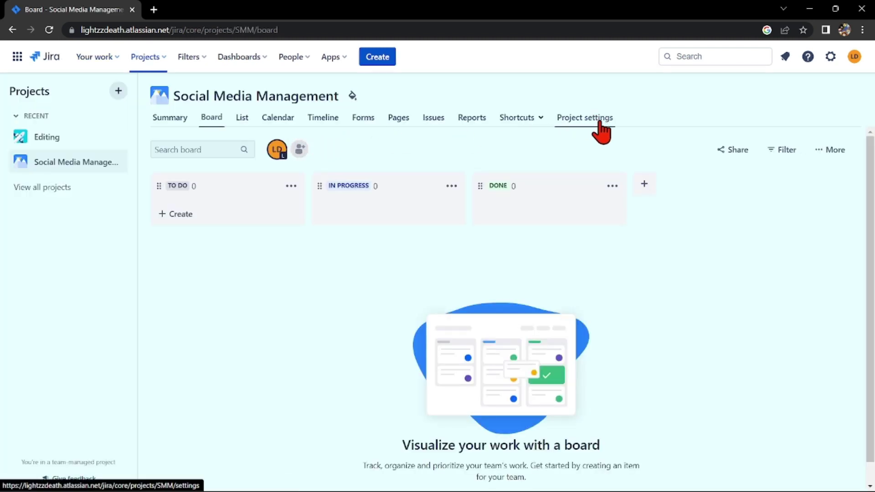
Go to the Access page of the Social Media Management project settings
{"action": "left_click", "coordinate": [585, 118]}
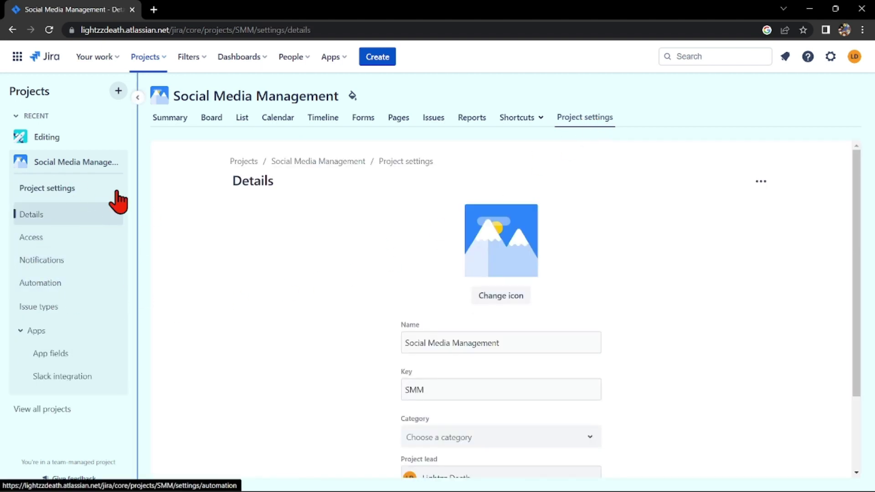
{"action": "left_click", "coordinate": [32, 238]}
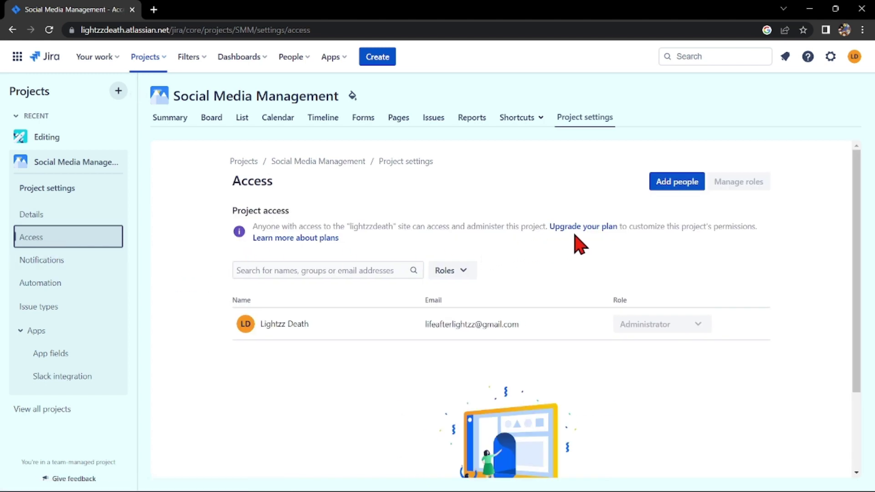
Select Life After as the person to add, keeping the Administrator role
{"action": "left_click", "coordinate": [687, 185]}
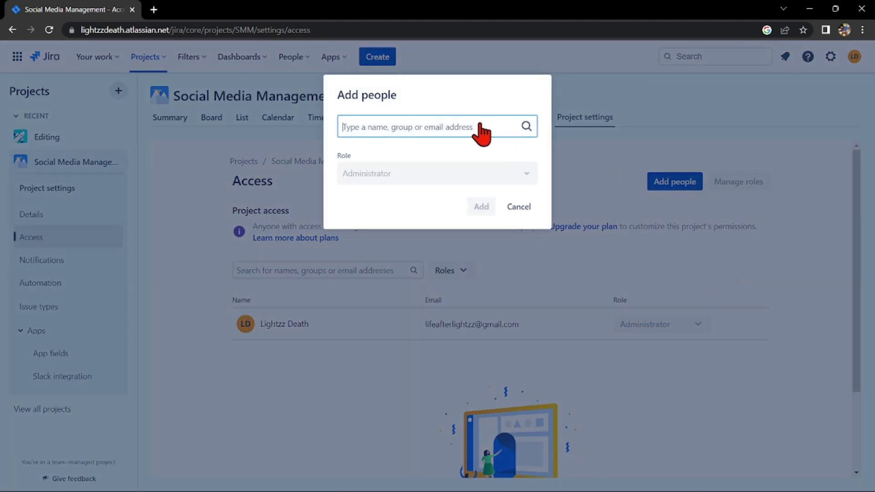
{"action": "type", "text": "l"}
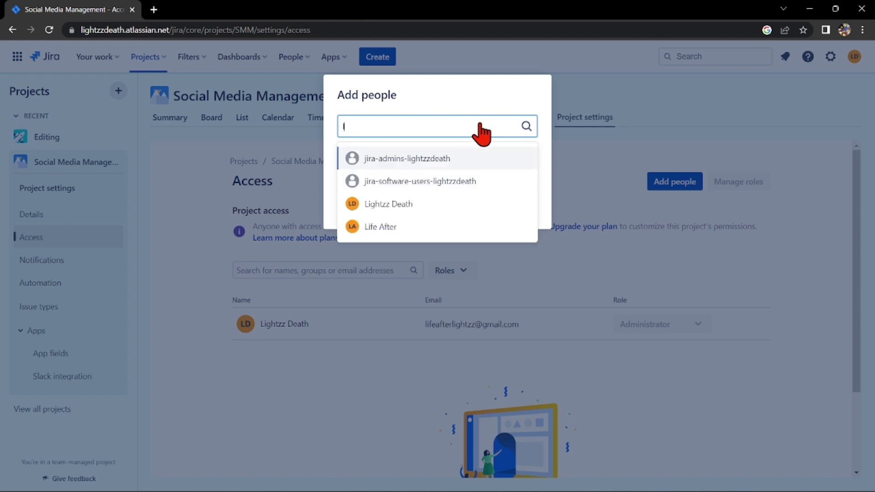
{"action": "left_click", "coordinate": [455, 232]}
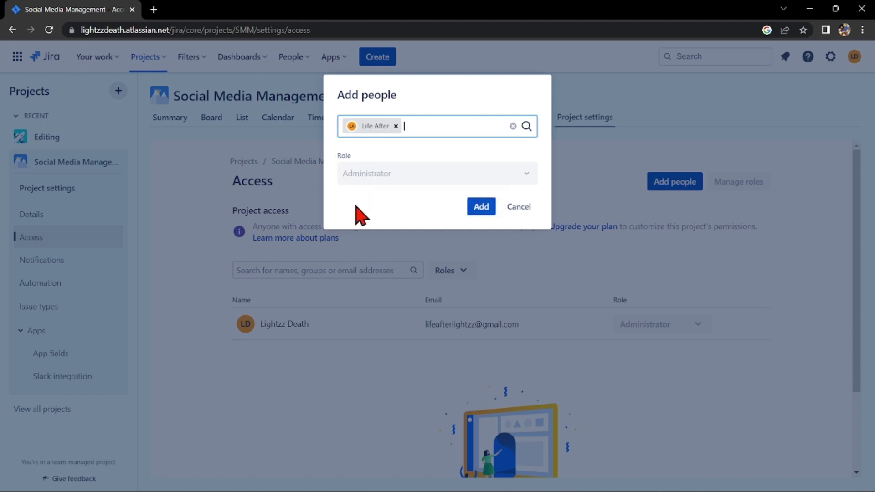
Confirm adding Life After as an Administrator in the Add people dialog
{"action": "left_click", "coordinate": [481, 206]}
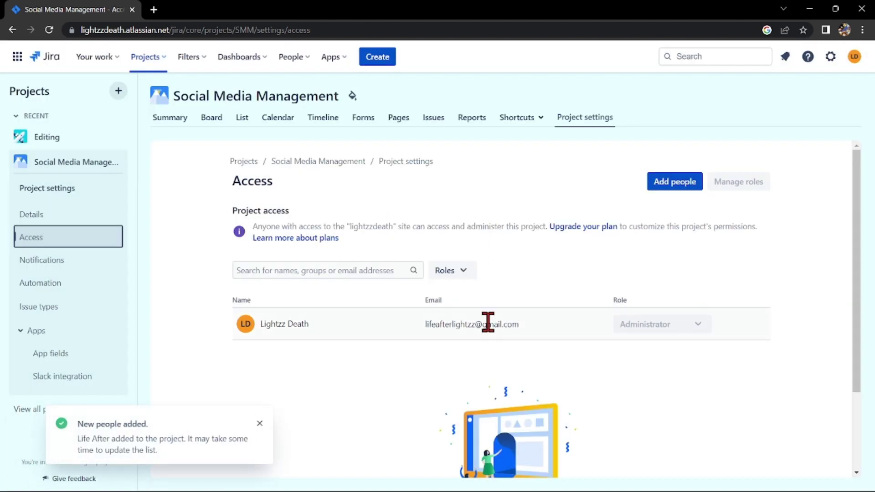